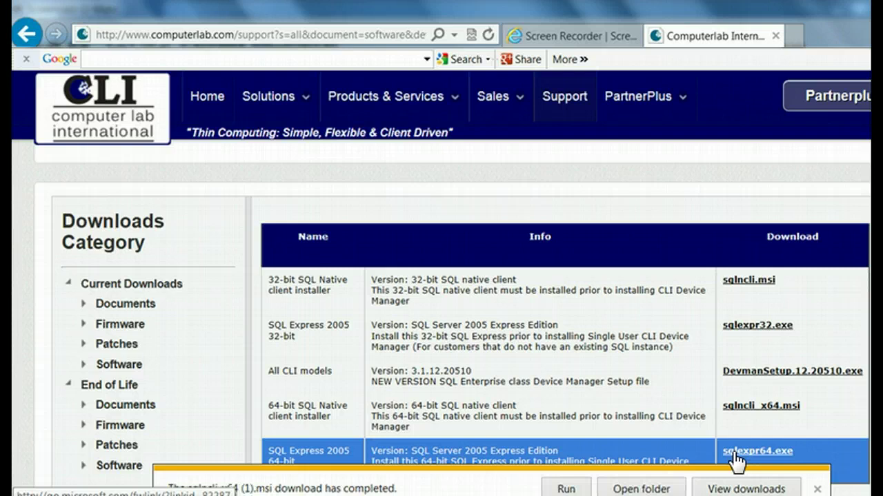
Step: Download and save the 64-bit SQL Express 2005 installer sqlexpr64.exe, dismissing the download notification
left_click(733, 453)
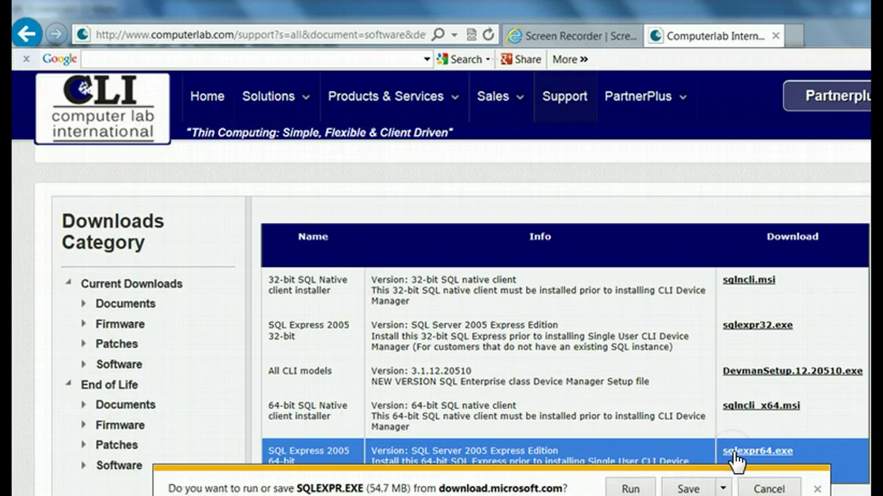
left_click(686, 488)
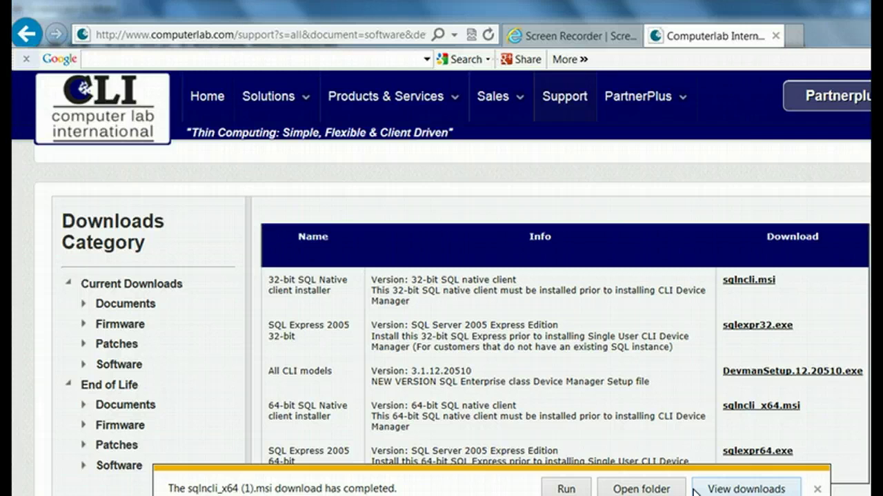
left_click(817, 490)
left_click(818, 490)
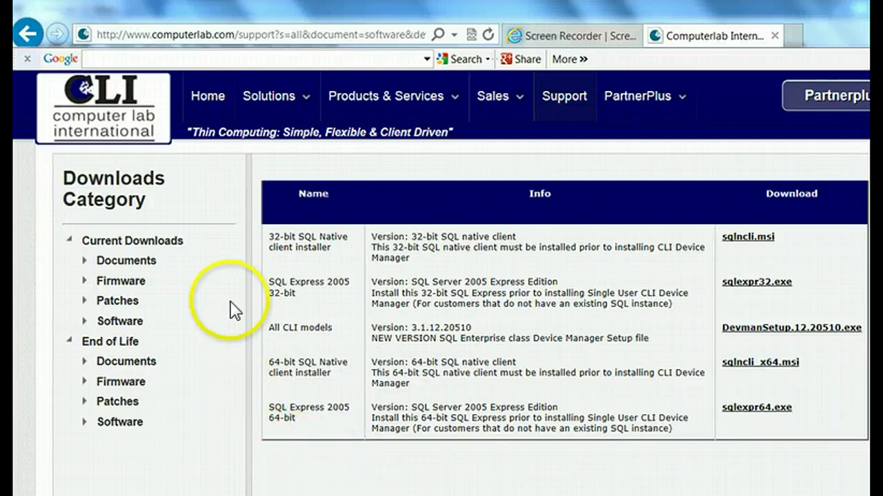
Step: Open the list of all documents under Current Downloads and look through the available manuals
left_click(127, 266)
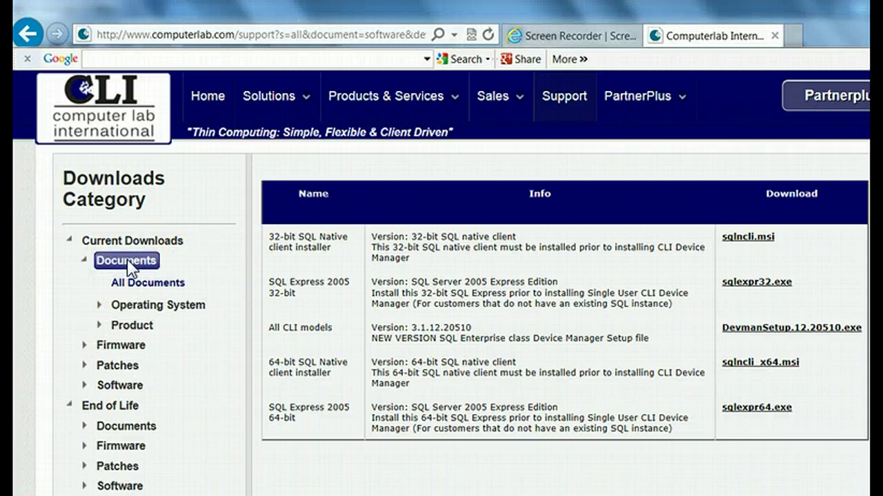
left_click(138, 286)
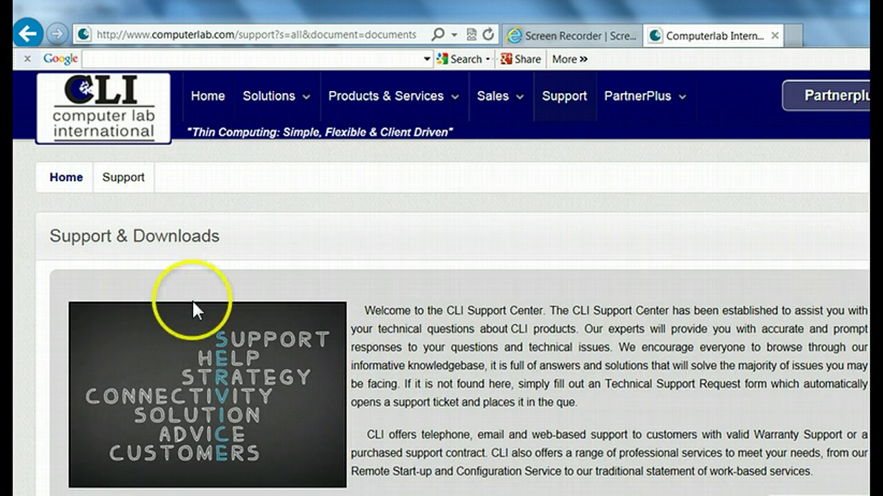
scroll(273, 322, "down", 5)
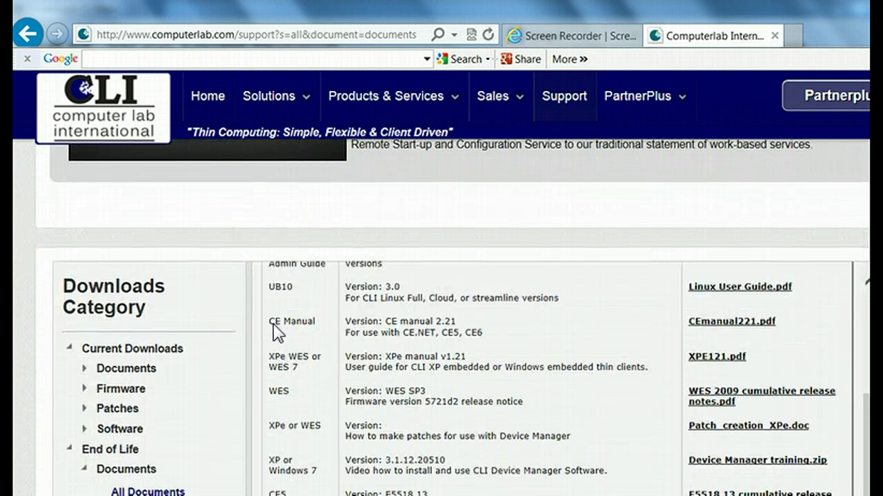
scroll(273, 324, "up", 3)
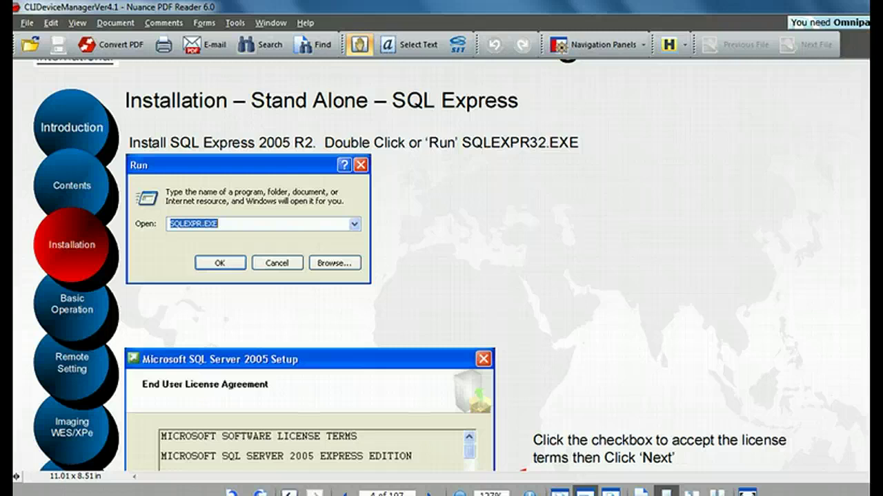
Step: Review the stand-alone SQL Express installation pages in the CLI Device Manager User Guide PDF
scroll(441, 265, "down", 15)
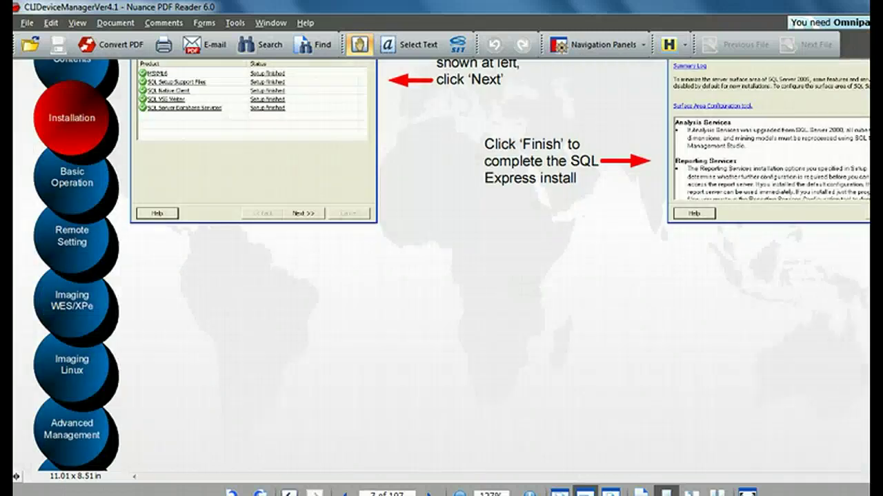
scroll(442, 265, "up", 5)
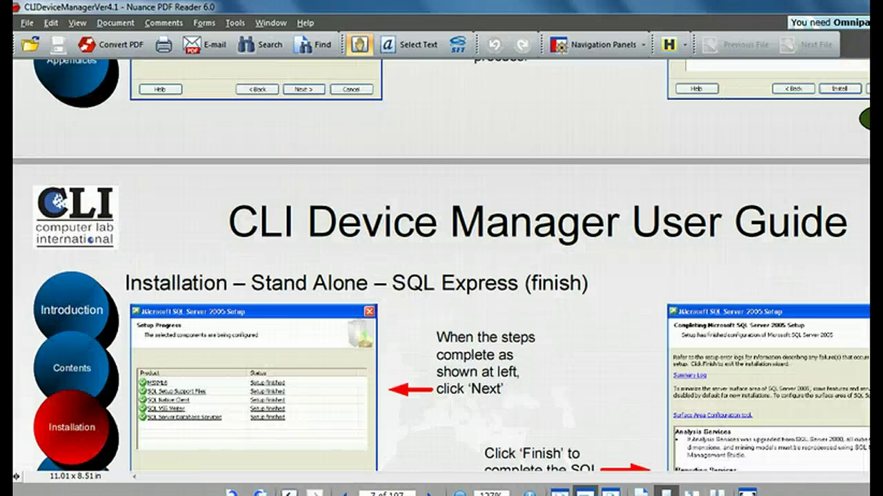
scroll(441, 266, "up", 4)
scroll(441, 265, "up", 12)
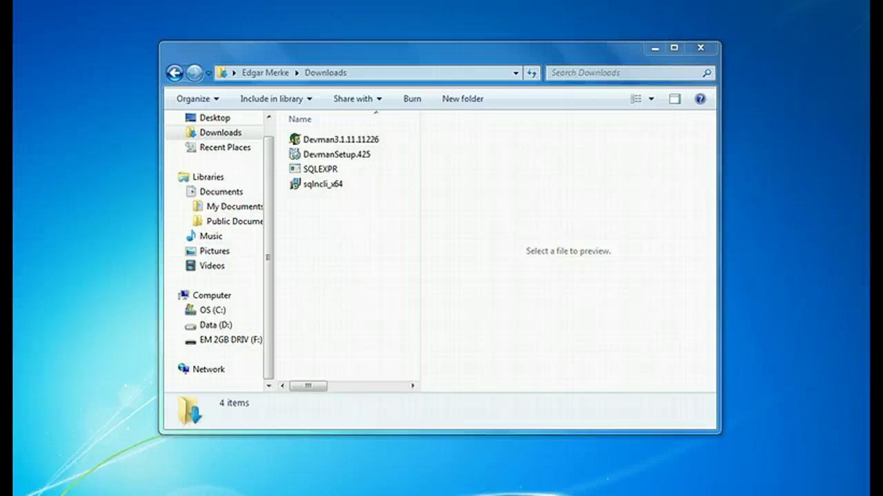
Step: Run SQLEXPR from the Downloads folder and accept the SQL Server 2005 licensing terms
left_click(320, 169)
double_click(320, 169)
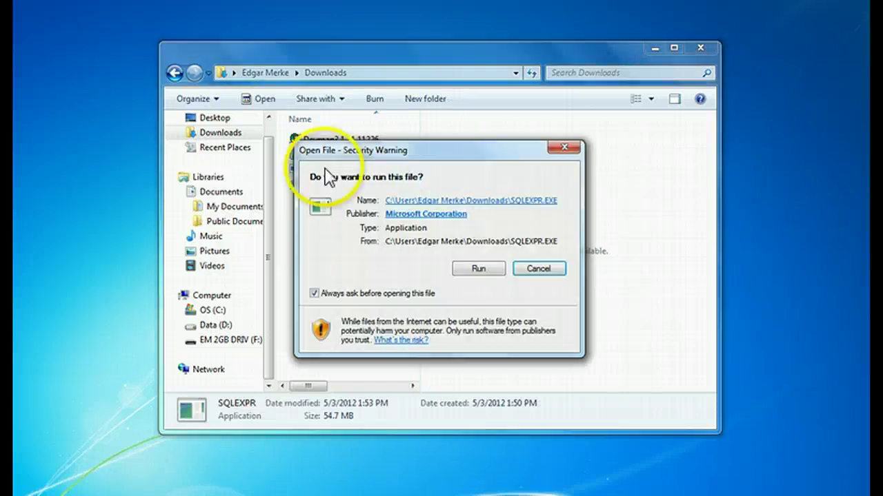
key("Return")
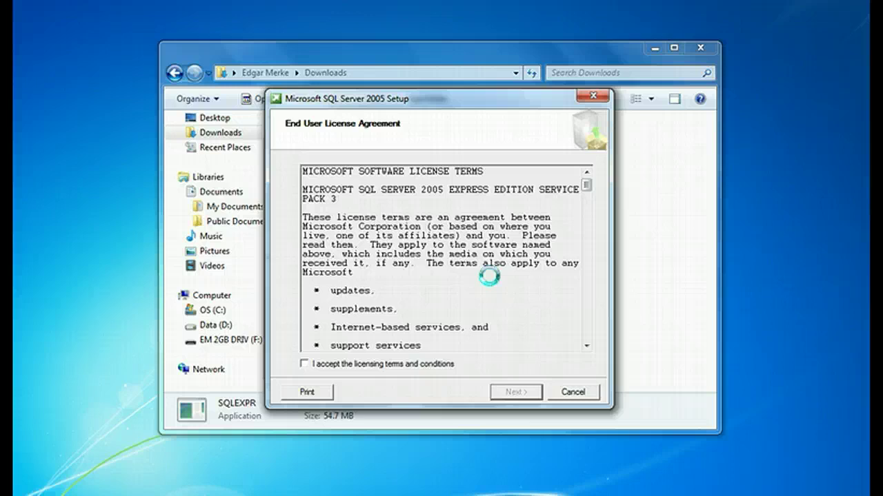
left_click(304, 363)
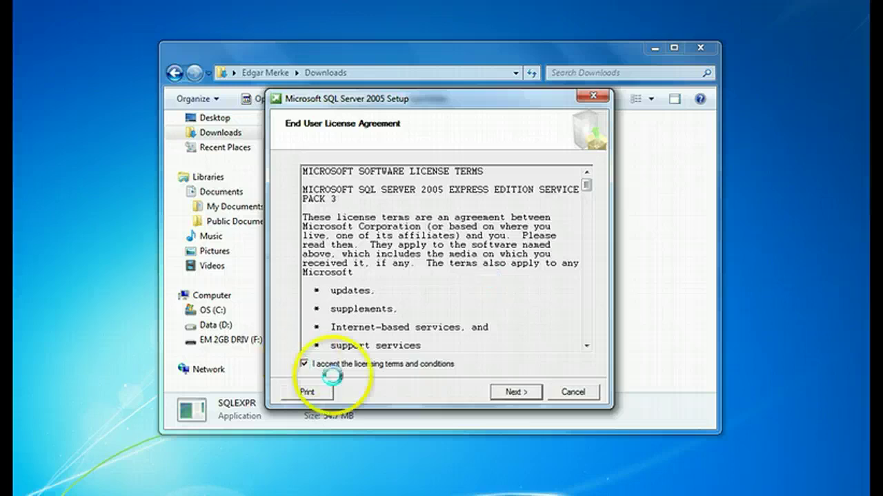
left_click(524, 393)
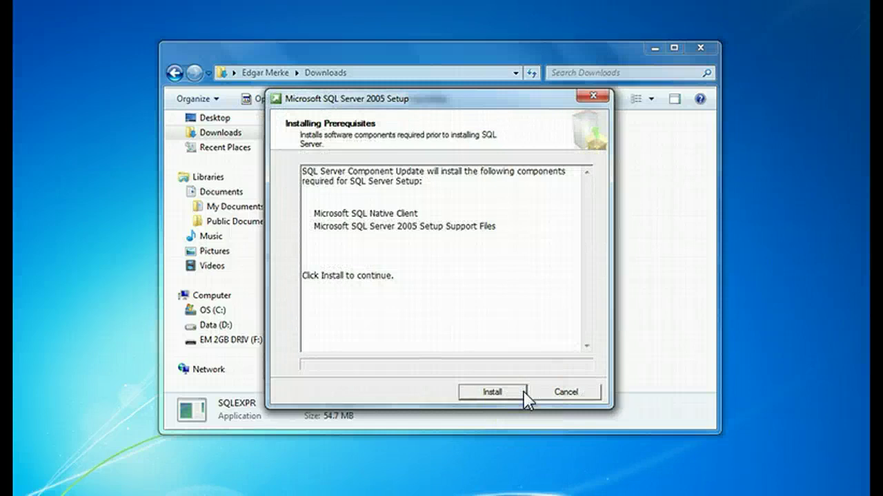
Step: Install the prerequisite SQL Native Client and Setup Support Files, and continue to the installation wizard
left_click(509, 397)
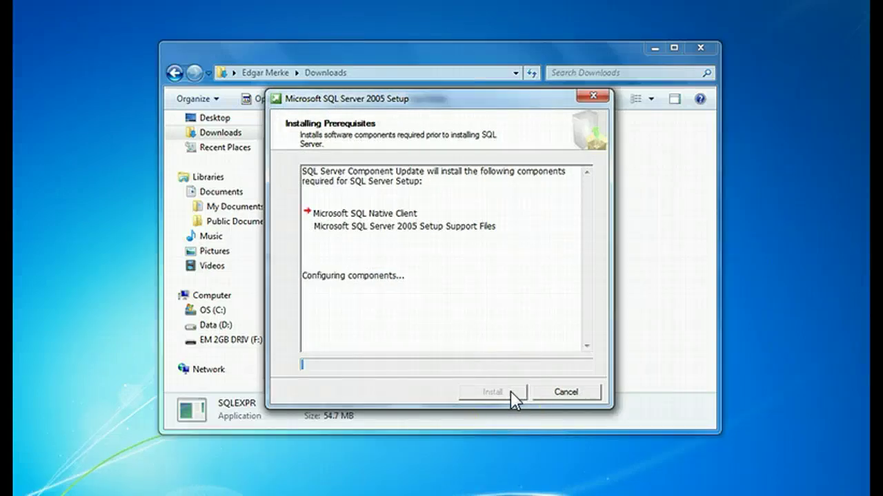
left_click(517, 408)
left_click(69, 486)
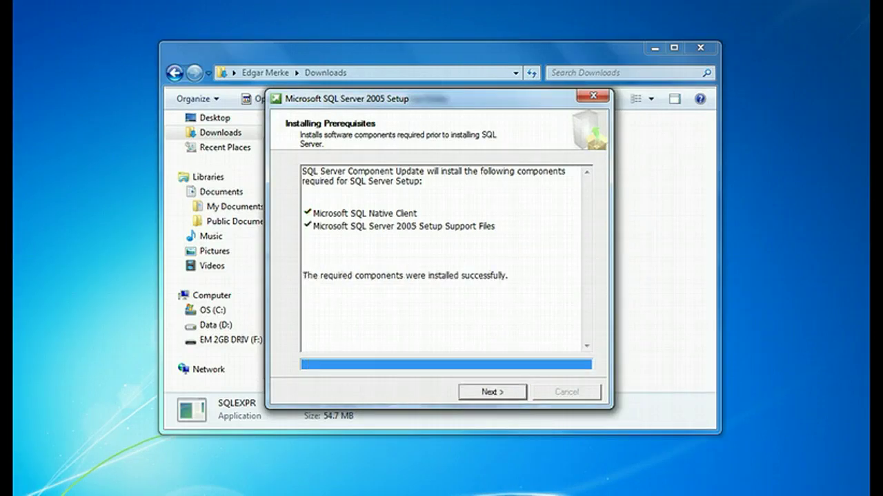
left_click(486, 394)
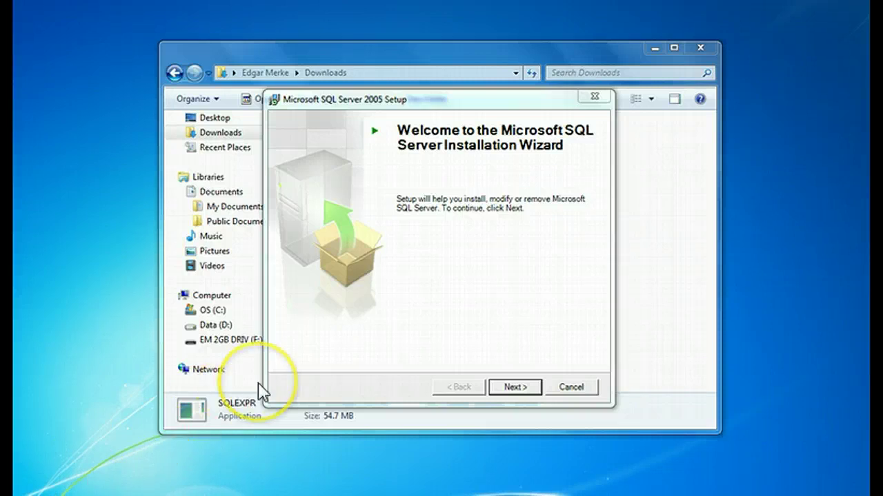
Step: Proceed through the welcome and system configuration check pages and register the installation with the company CLI
key("Return")
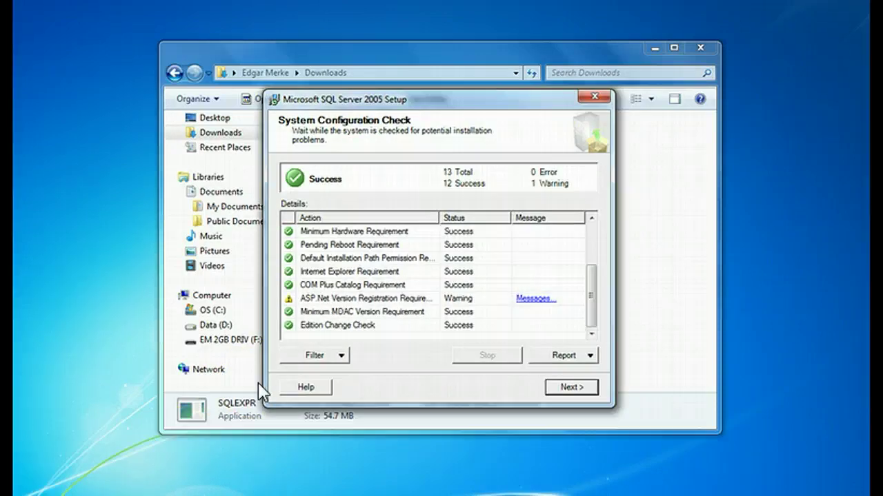
left_click(569, 387)
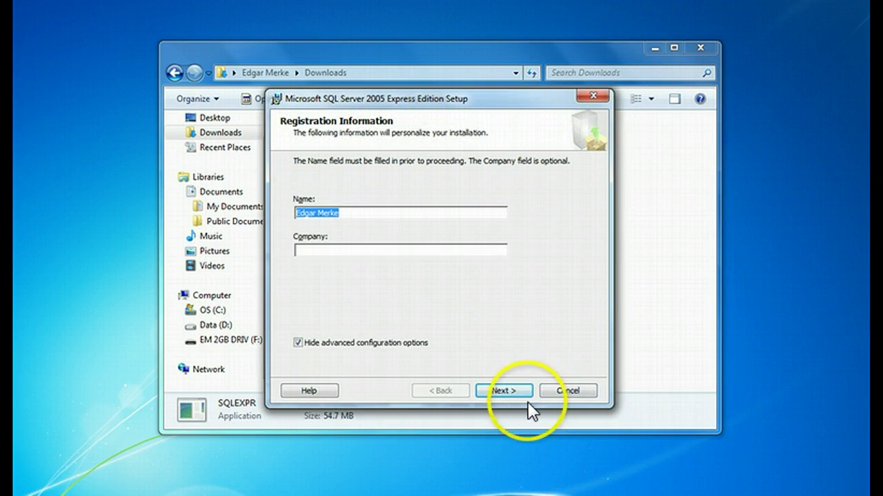
left_click(376, 250)
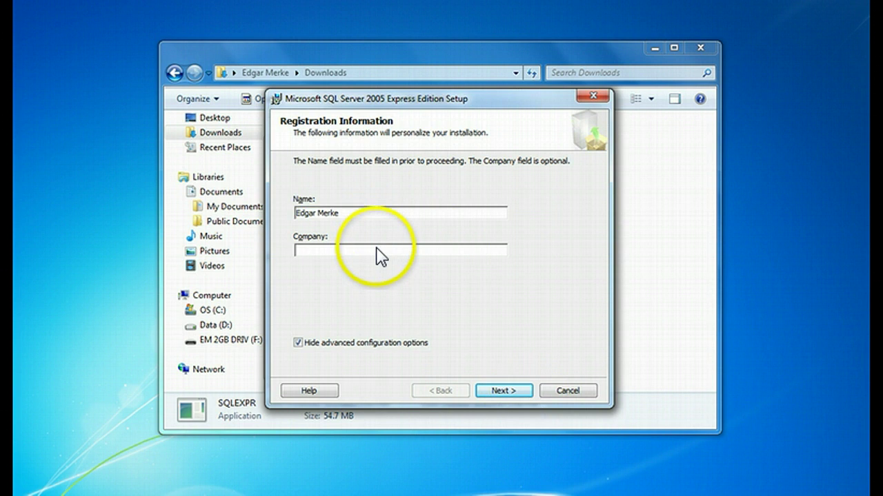
type("C")
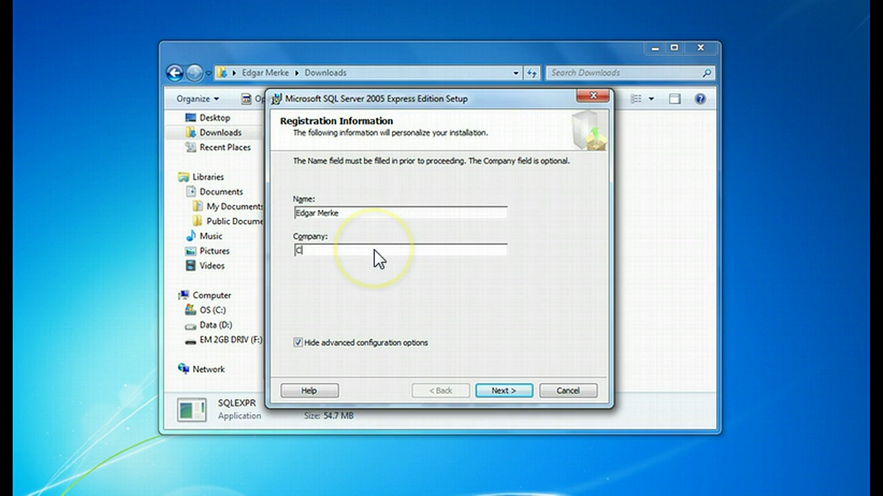
type("LI")
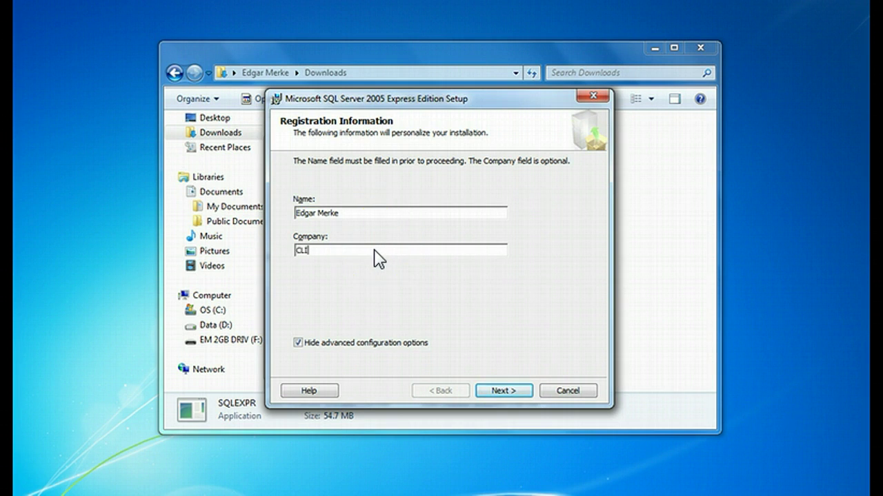
left_click(504, 392)
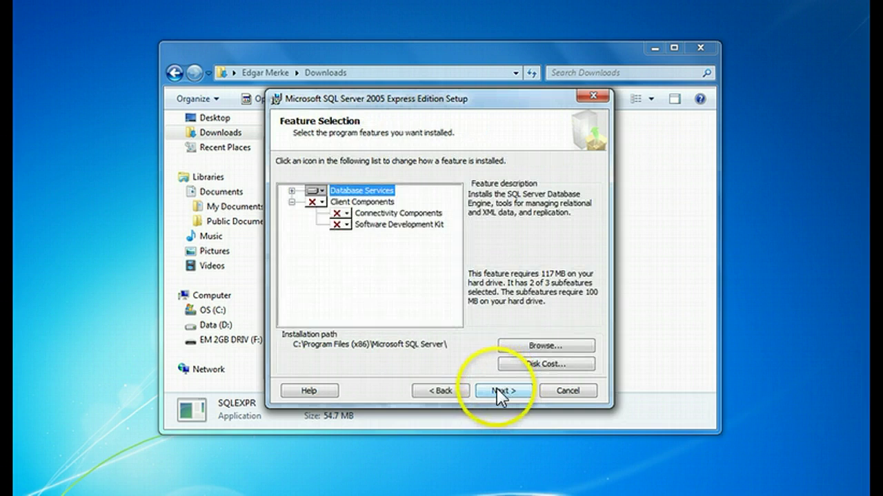
Step: Install SQL Server with the default features, Windows Authentication Mode, user instances enabled and both automatic reports off
left_click(496, 390)
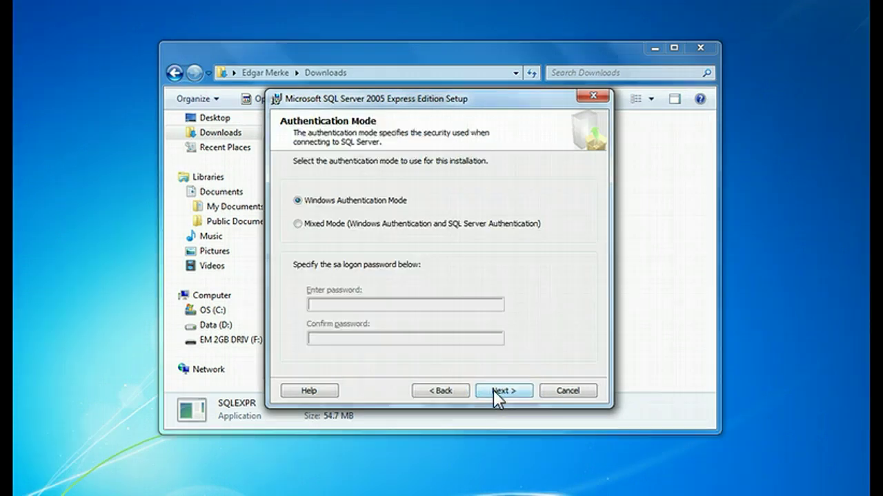
left_click(493, 391)
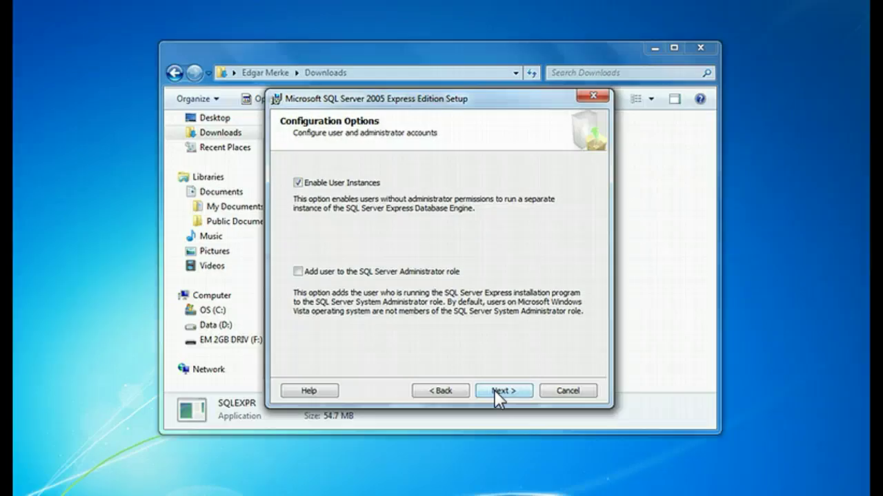
left_click(495, 391)
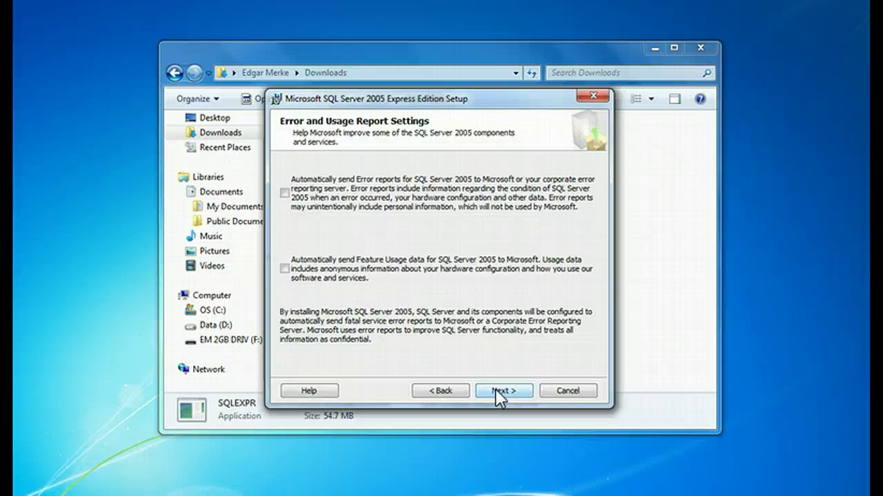
left_click(498, 393)
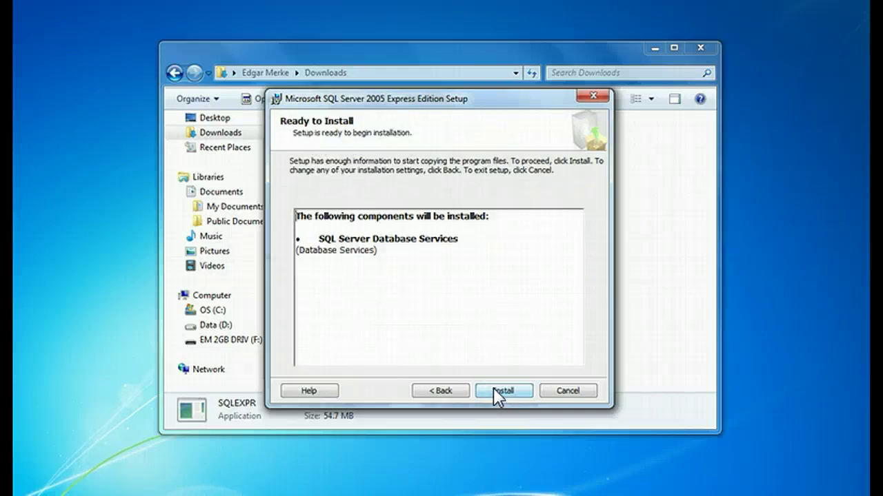
left_click(502, 391)
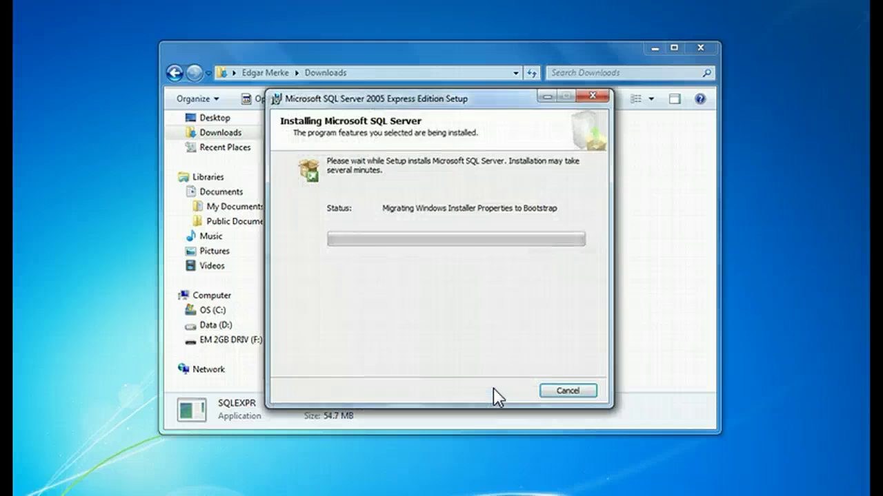
Step: Let the SQL Server components finish configuring, look through the completion notes and exit the setup wizard
left_click(326, 262)
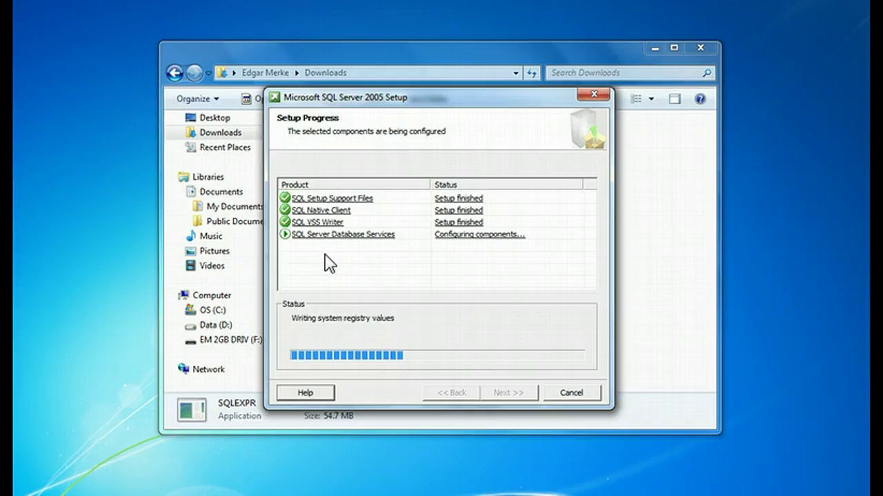
left_click(488, 389)
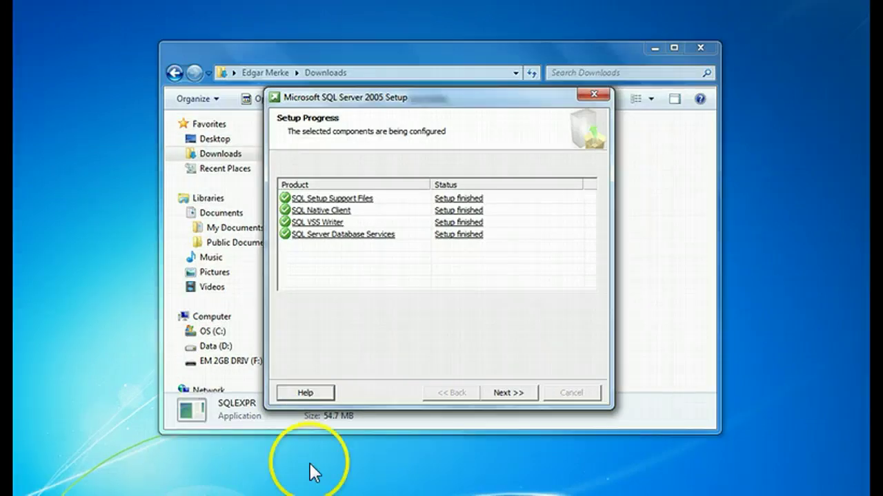
key("Return")
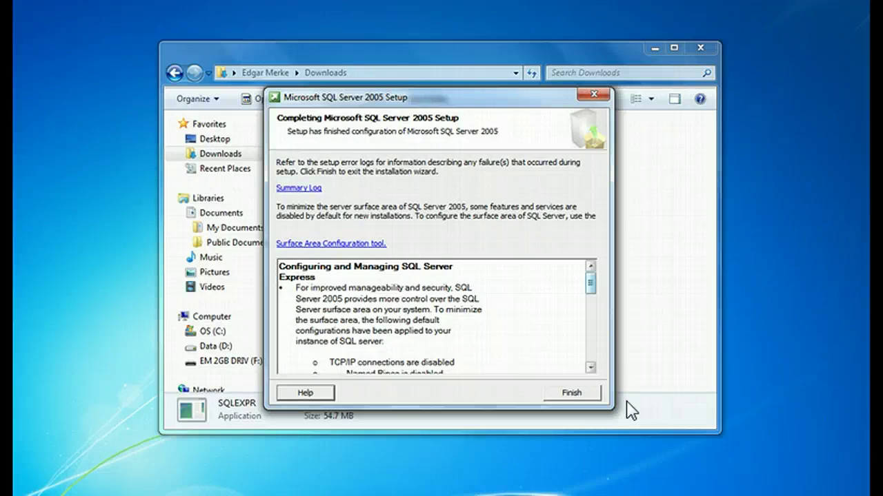
scroll(630, 410, "down", 3)
left_click_drag(590, 304, 593, 365)
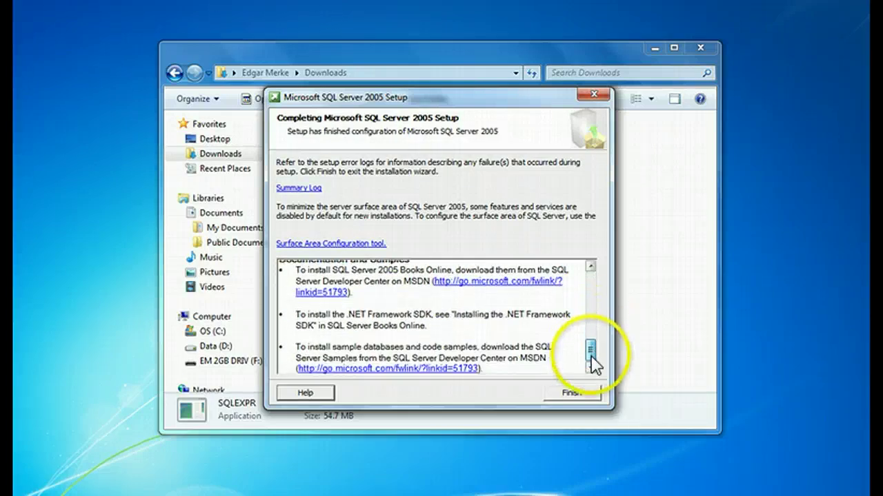
left_click(572, 394)
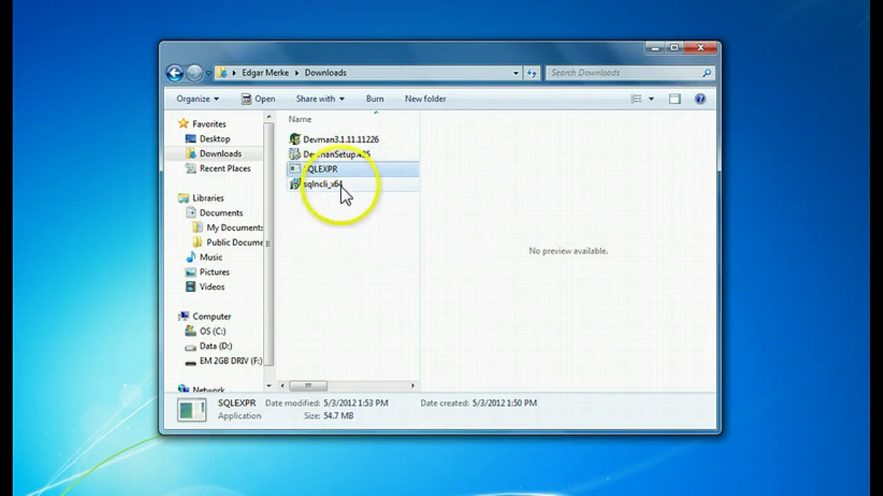
Step: Try to install the SQL Server Native Client from sqlncli_x64 in the Downloads folder, and exit its setup
mouse_move(338, 187)
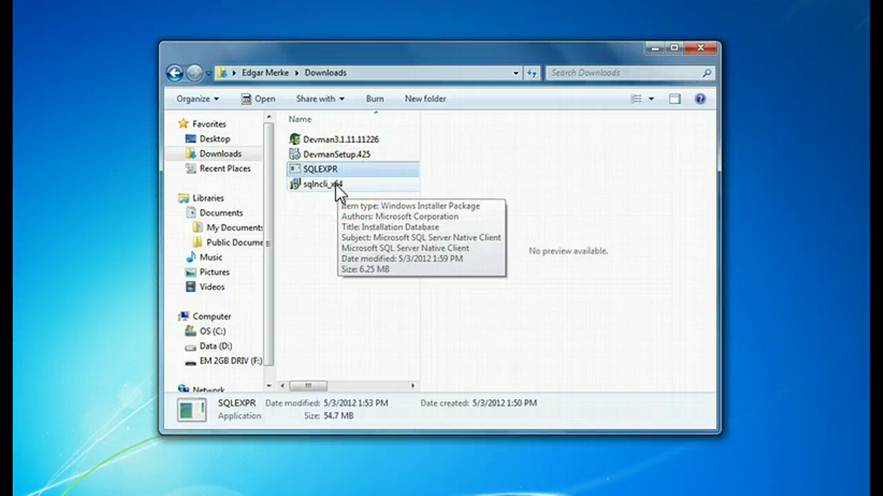
left_click(337, 187)
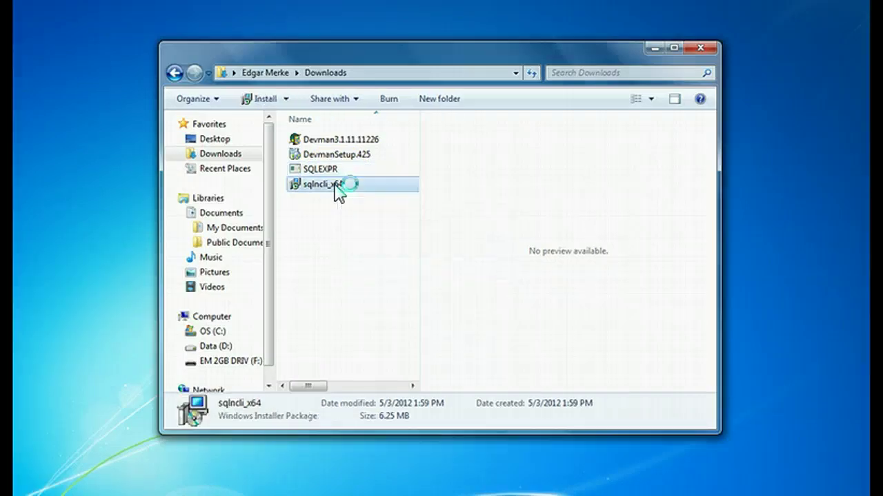
double_click(338, 193)
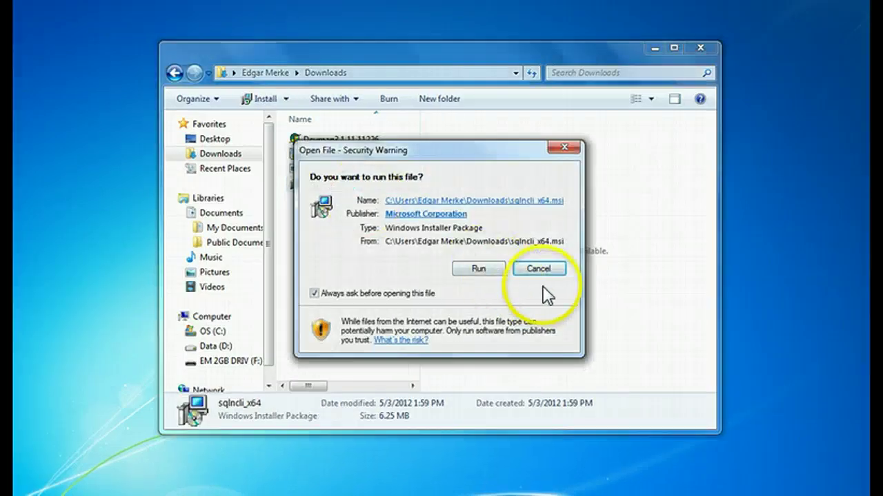
left_click(502, 270)
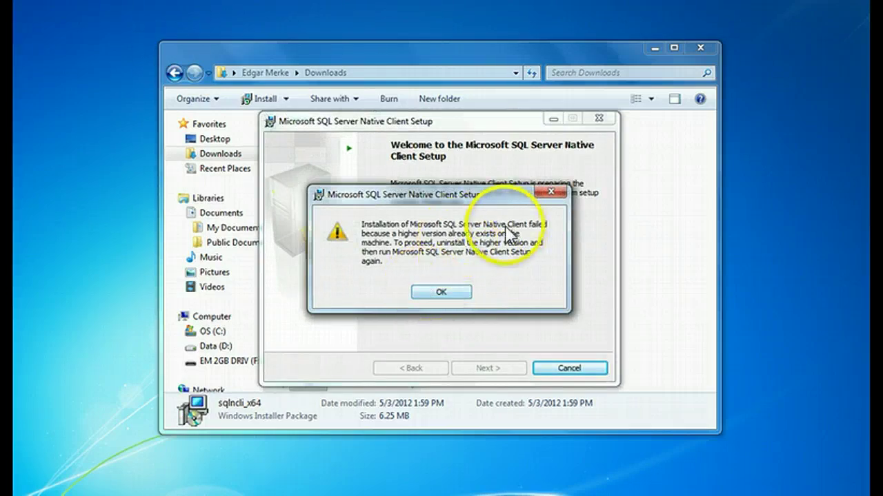
left_click(459, 294)
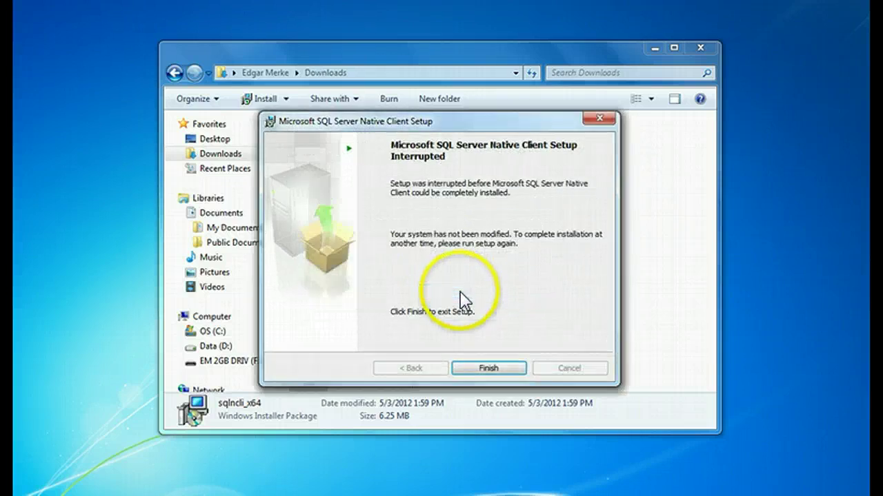
left_click(467, 373)
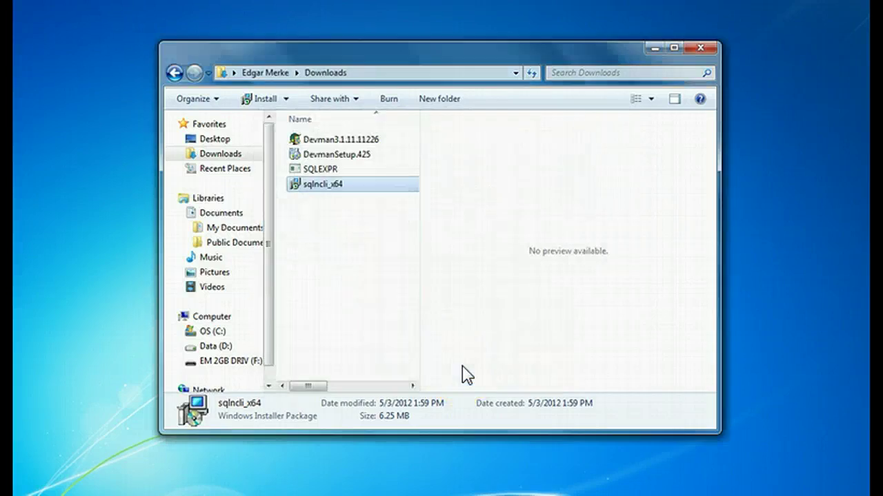